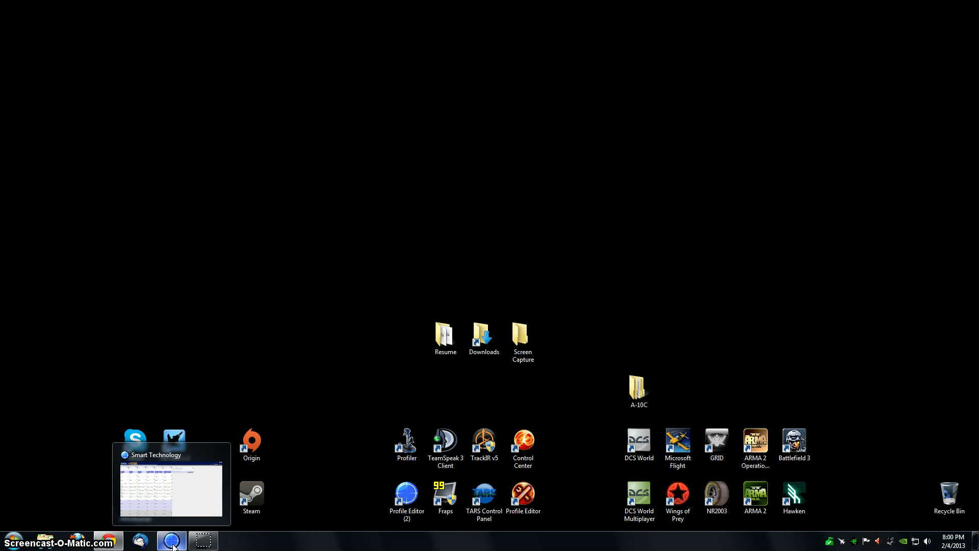
Step: Restore the profile editor window and scroll the button grid up to the Mode 1 Trigger row
left_click(172, 542)
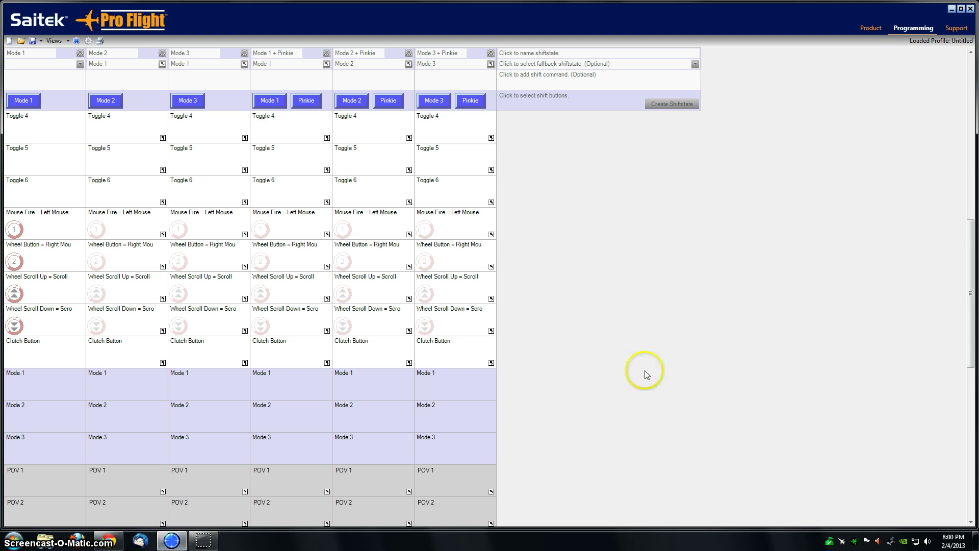
left_click_drag(970, 330, 970, 146)
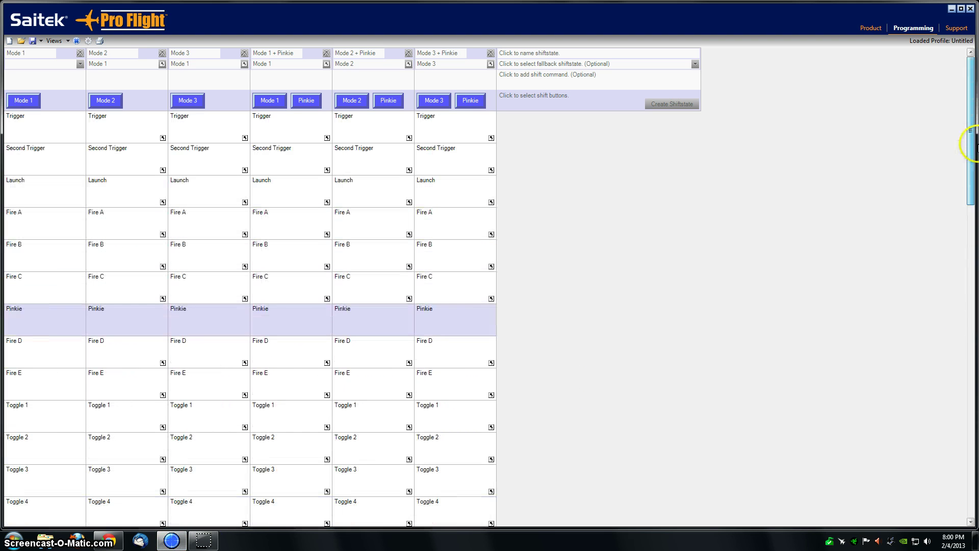
left_click(33, 136)
left_click(80, 126)
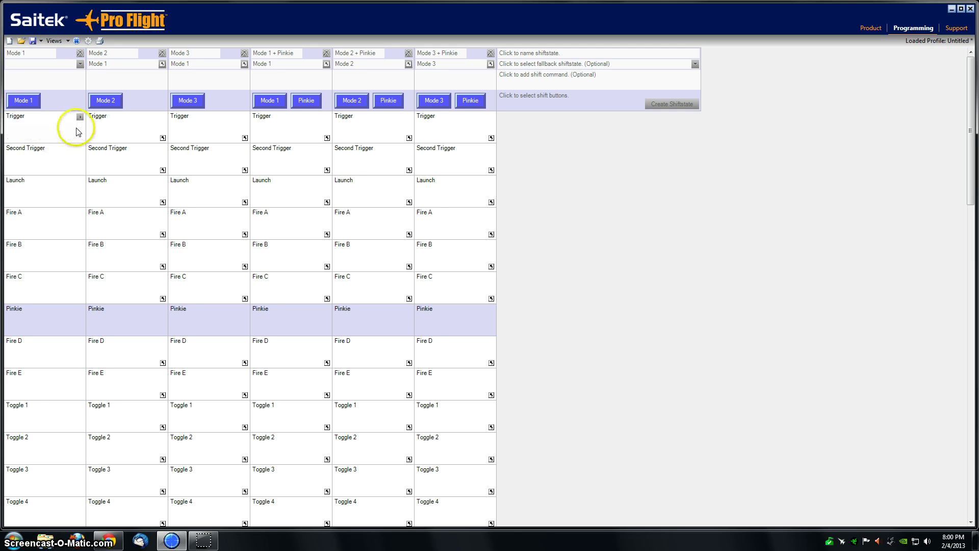
Step: Create a new advanced command TEST on the Mode 1 Trigger, recording Ctrl+comma as the press
right_click(37, 131)
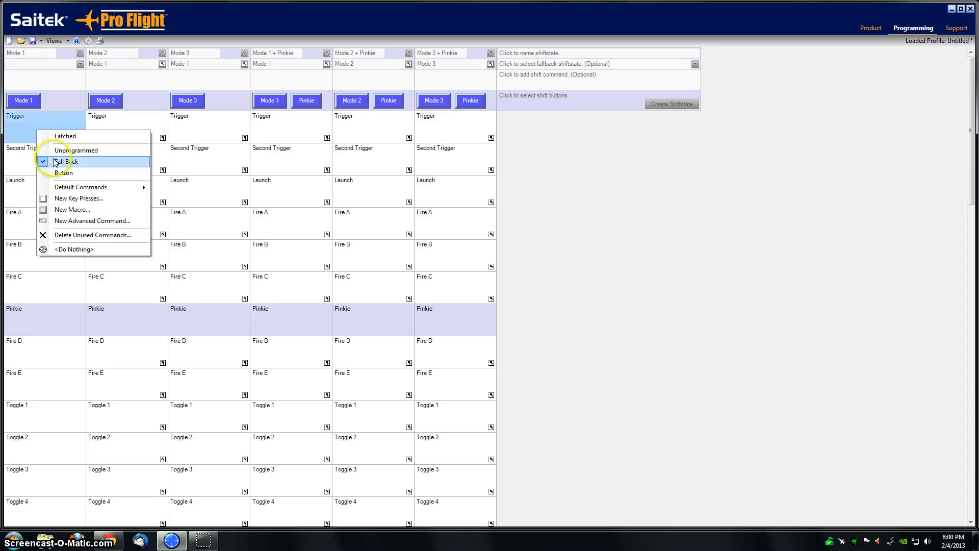
left_click(98, 222)
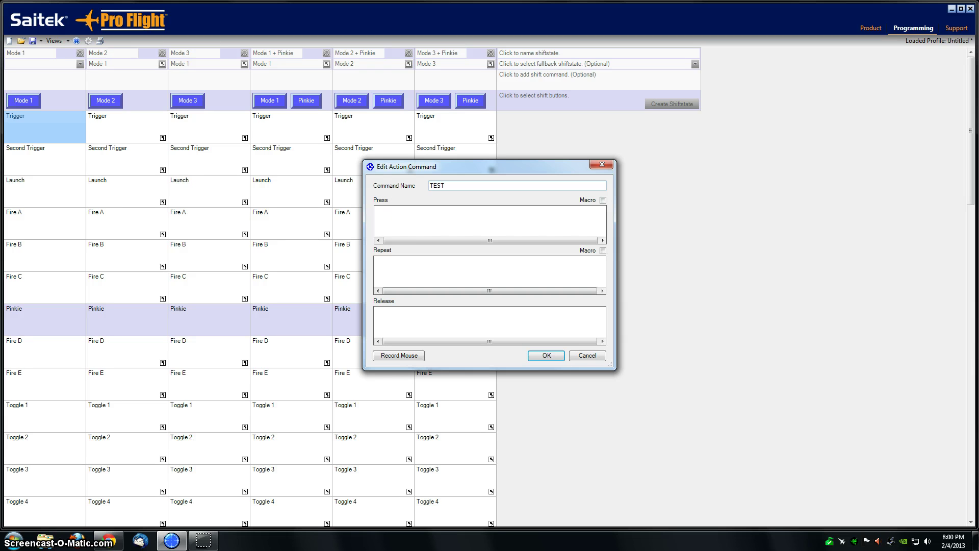
left_click(405, 224)
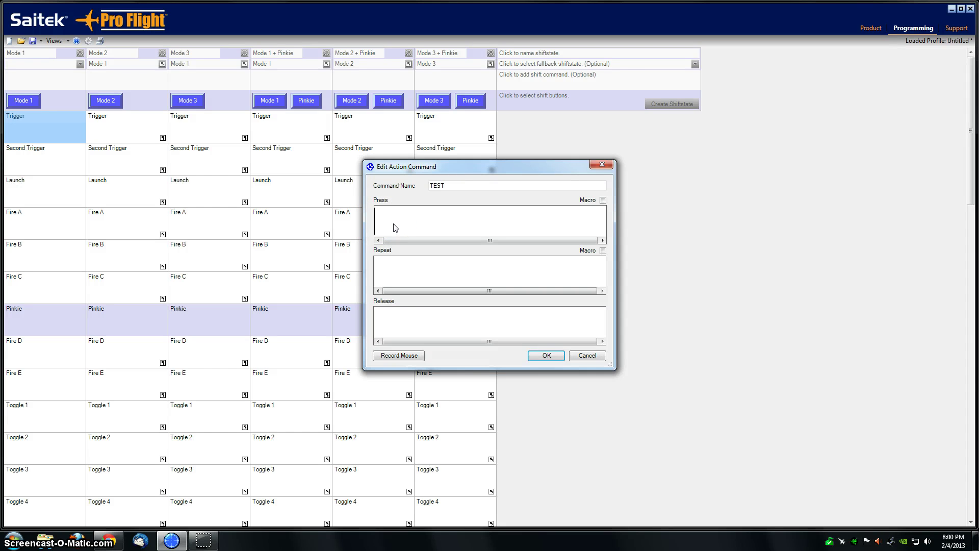
key("ctrl+period")
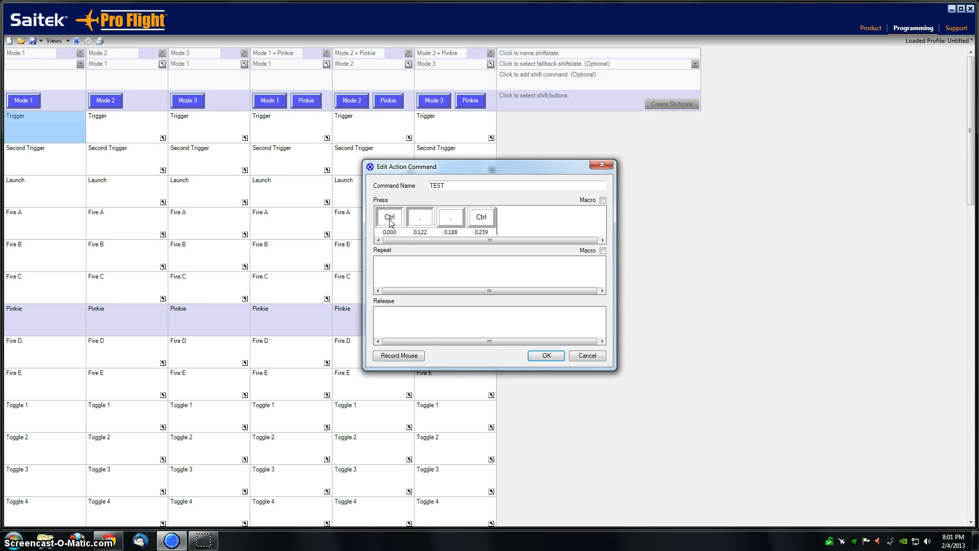
mouse_move(390, 223)
left_mouse_down()
mouse_move(404, 227)
mouse_move(381, 224)
left_mouse_up()
Step: Cut the trailing comma and Ctrl release events from Press and paste them into Release
left_click(450, 218)
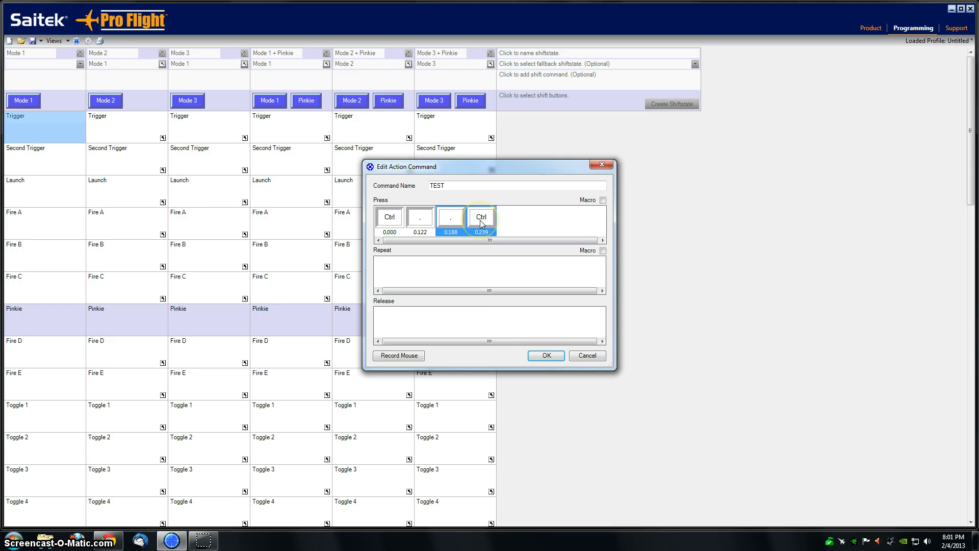
right_click(481, 220)
left_click(484, 227)
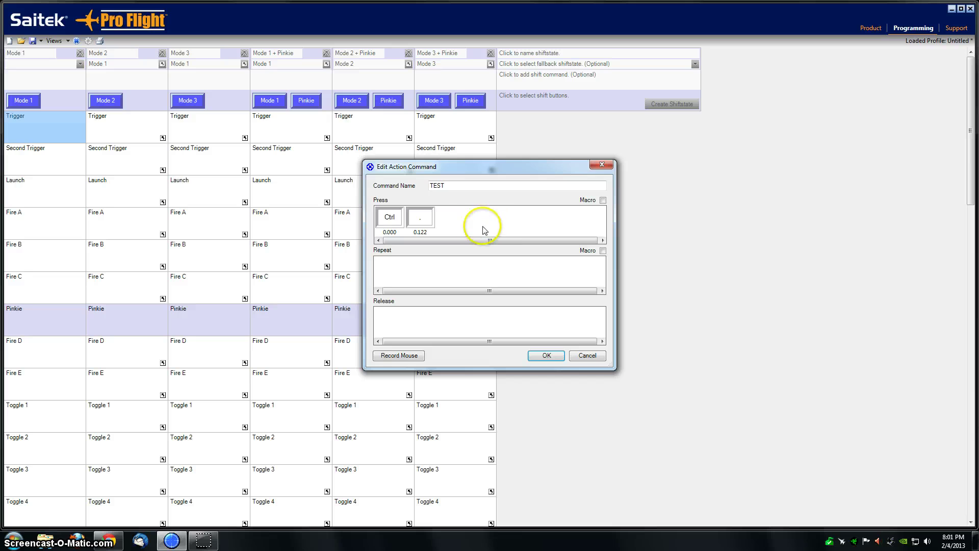
right_click(401, 325)
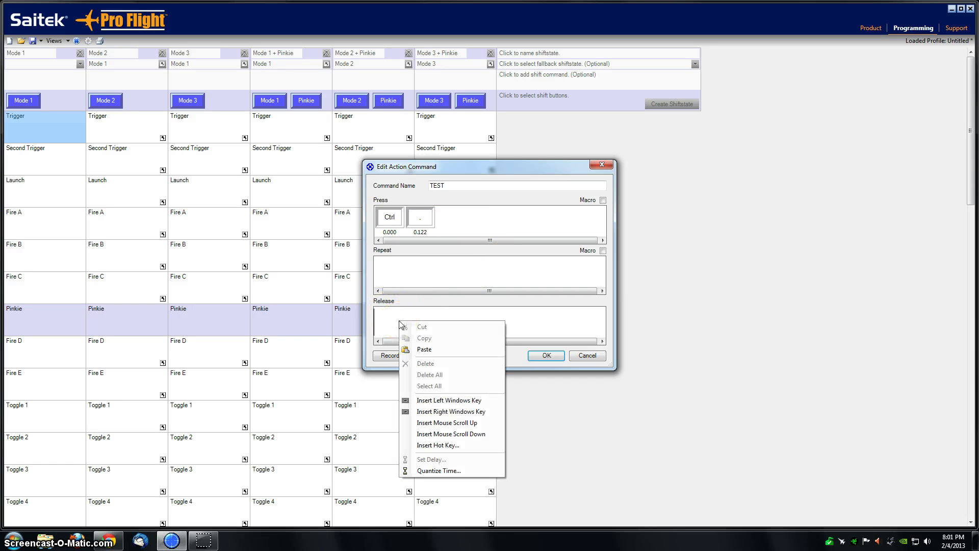
left_click(424, 348)
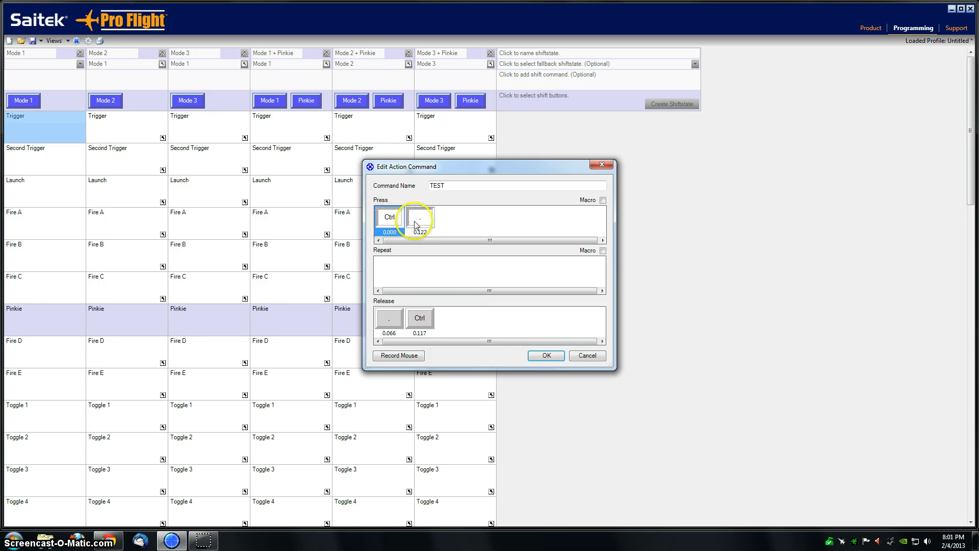
Step: Quantize the Ctrl and comma press events to a 0.000 second delay
mouse_move(414, 220)
left_mouse_down()
mouse_move(395, 222)
mouse_move(409, 222)
left_mouse_up()
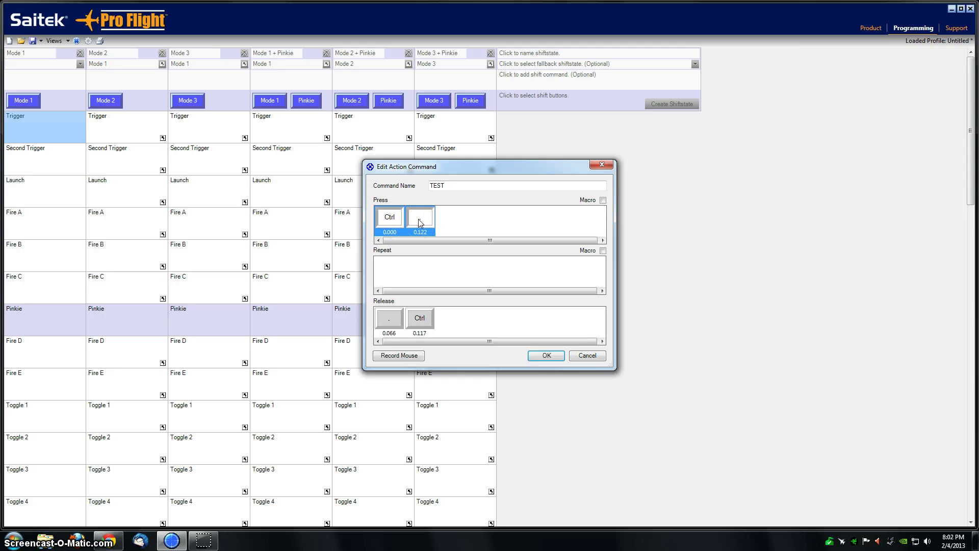
left_click(393, 223)
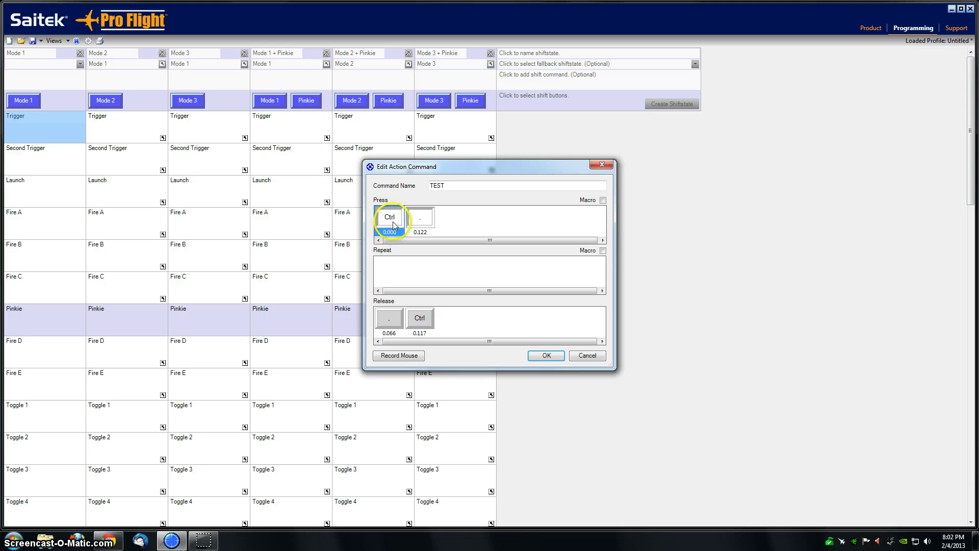
left_click(391, 229)
left_click(419, 225)
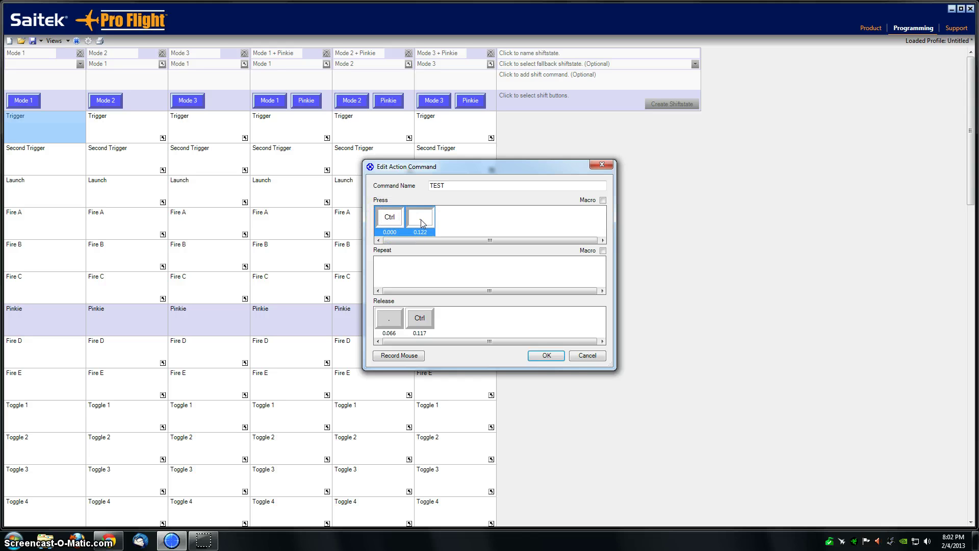
left_click(420, 219)
right_click(418, 219)
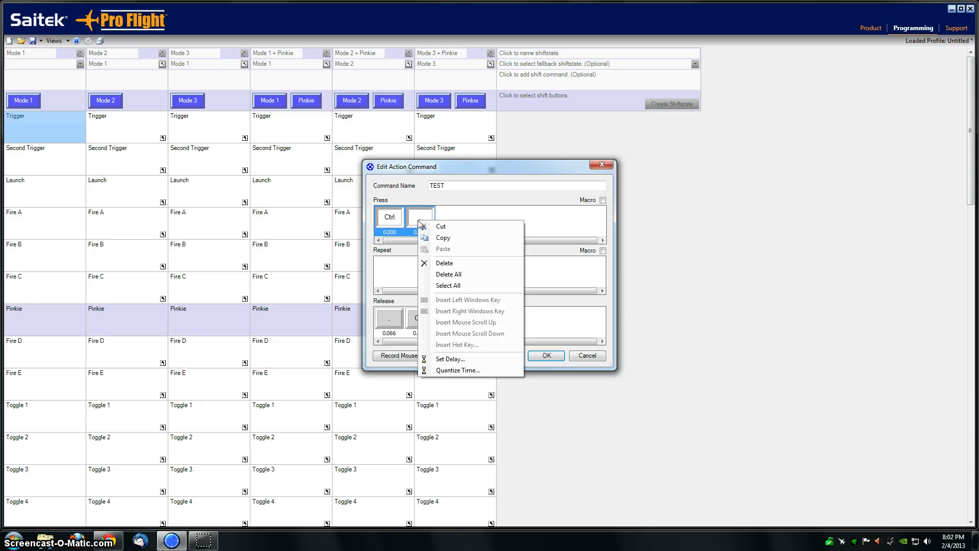
left_click(446, 370)
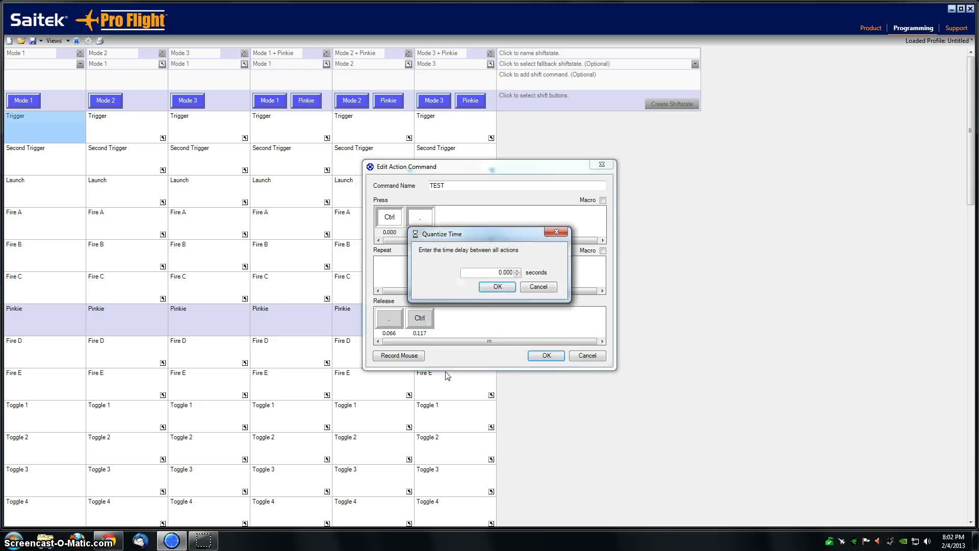
left_click(498, 287)
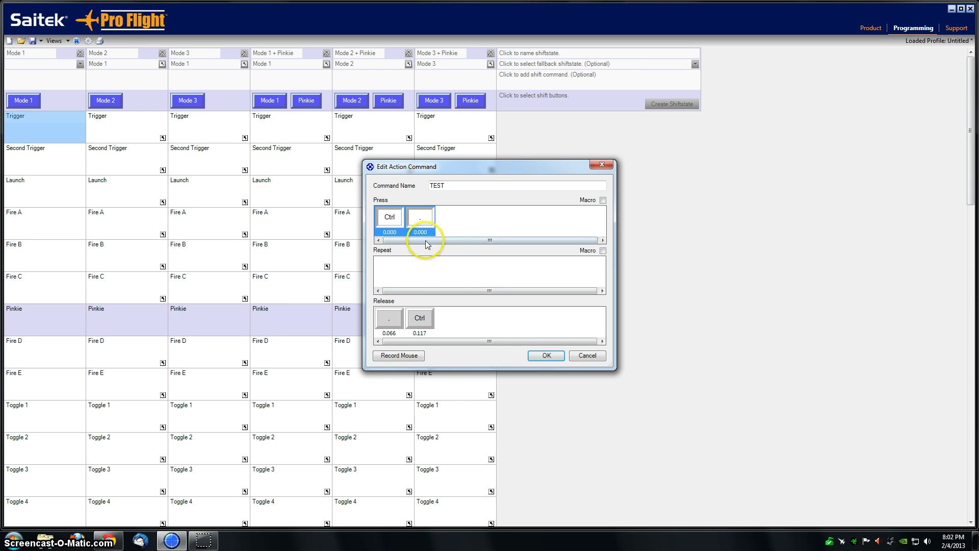
Step: Quantize the comma and Ctrl release events to a 0.000 second delay
left_click(393, 323)
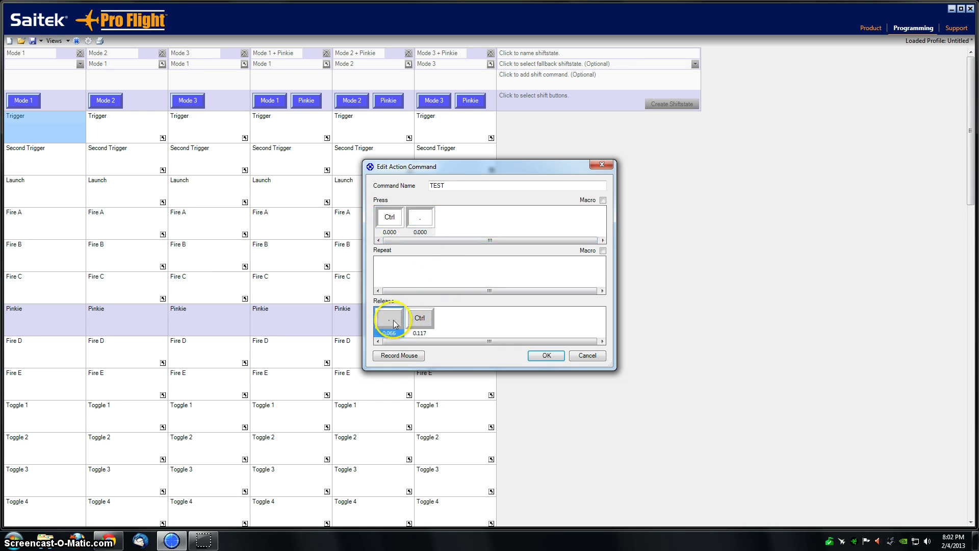
right_click(419, 322)
left_click(450, 472)
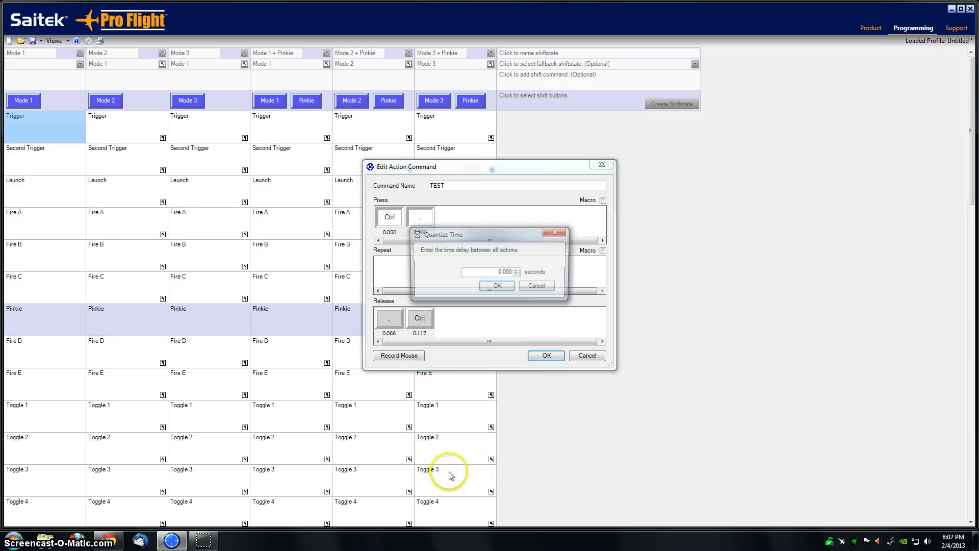
left_click(496, 285)
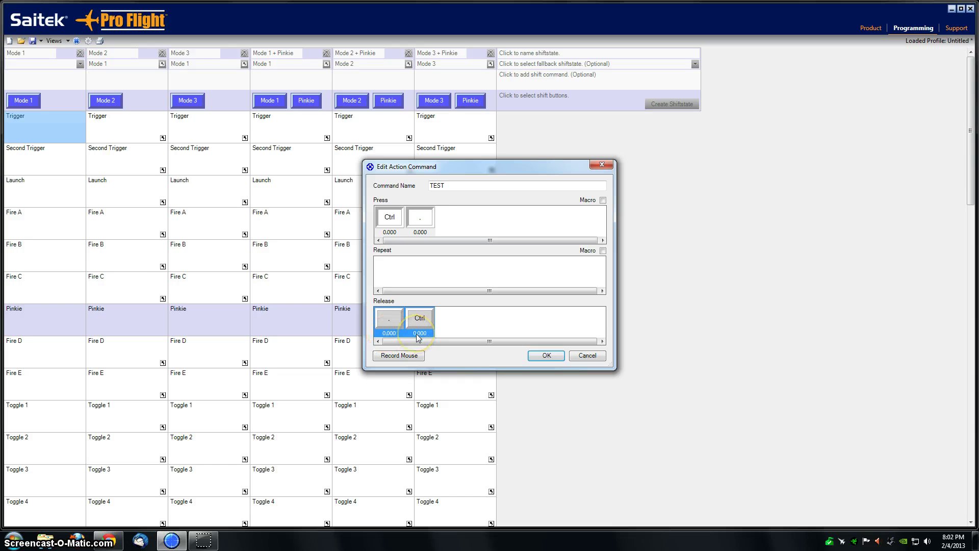
Step: Confirm the TEST advanced command so every mode column's Trigger reads TEST
left_click(547, 354)
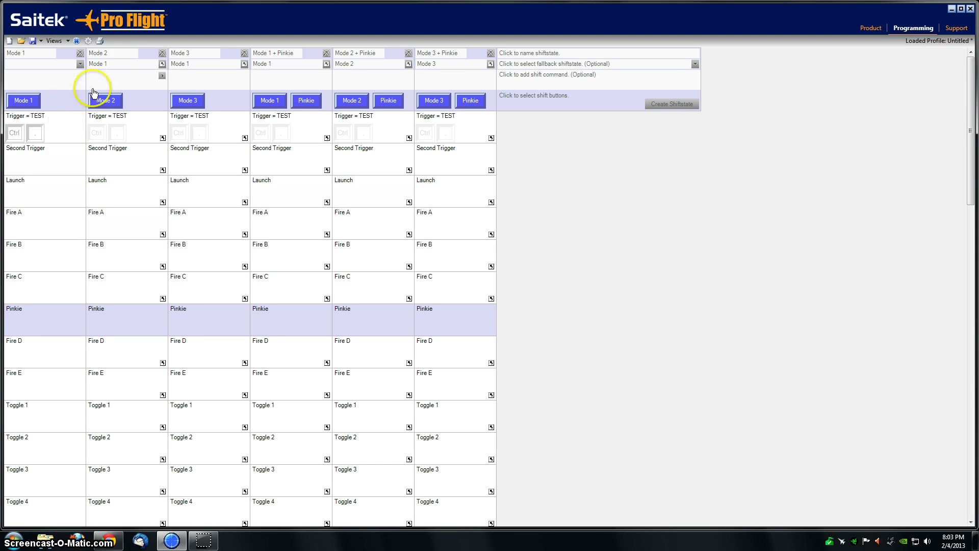
Step: Test that the trigger sends Ctrl+comma, clear the test output, and close the editor
left_click(88, 43)
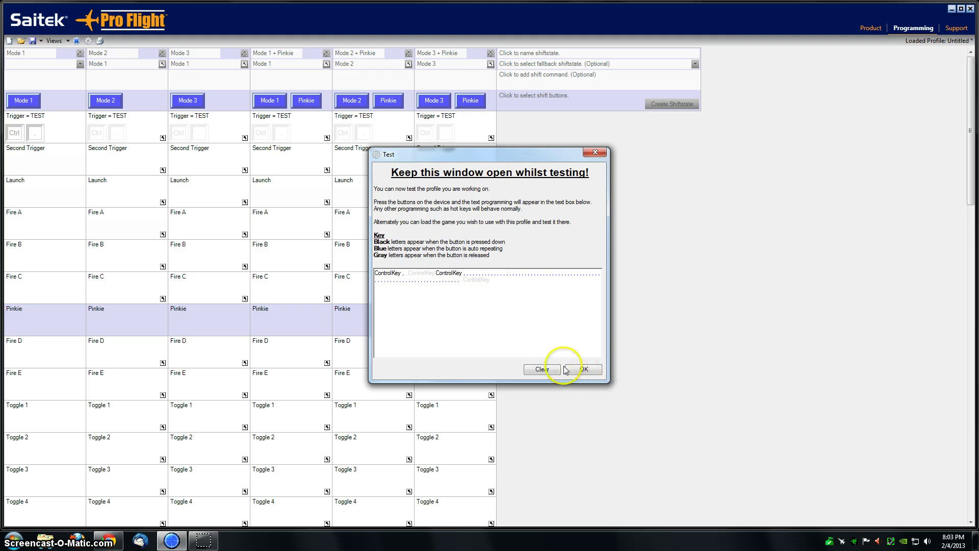
left_click(545, 368)
left_click(581, 369)
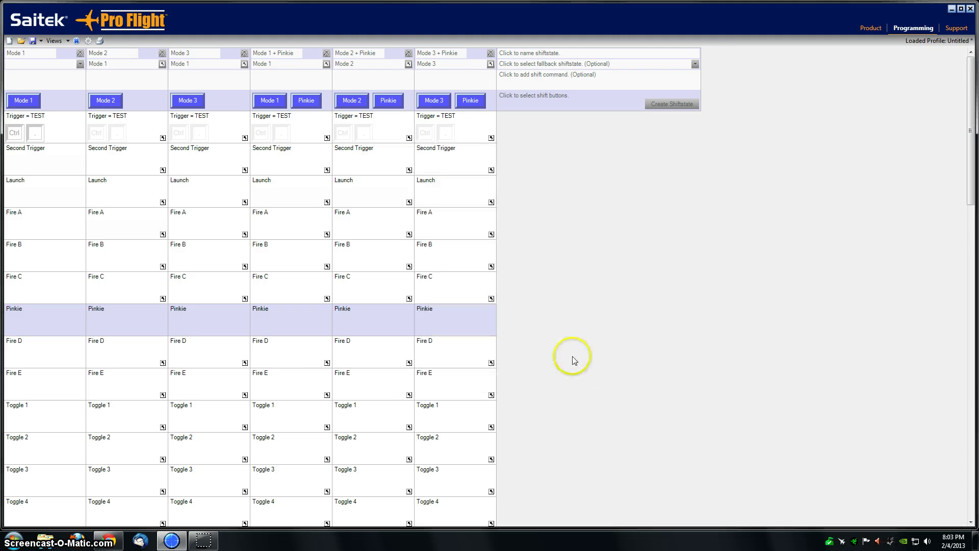
left_click(970, 8)
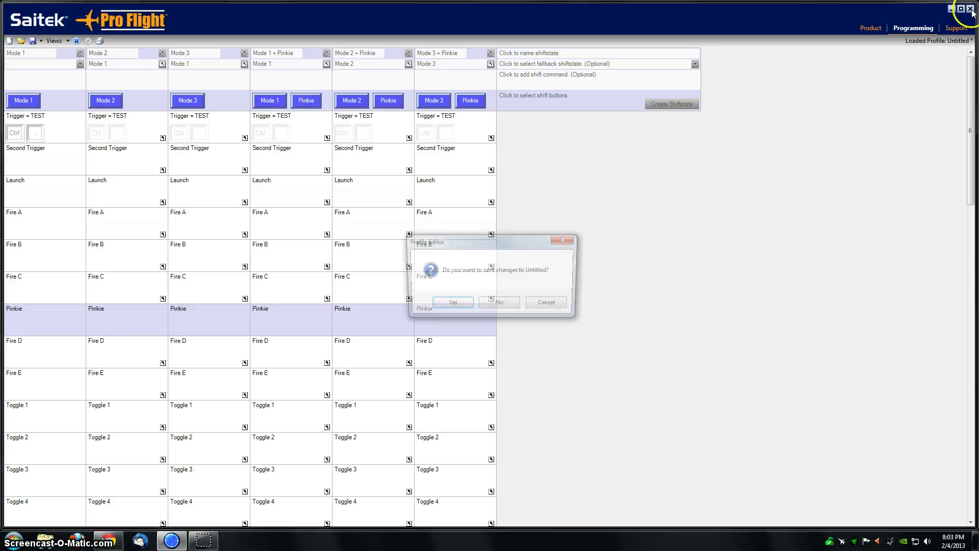